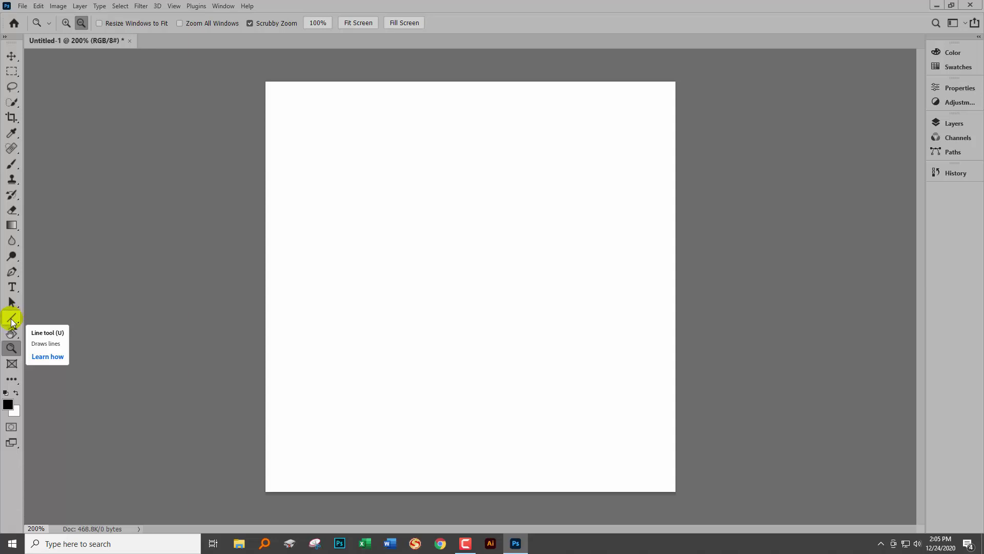
Pick the Line tool and draw Line 1 from upper left to lower right.
{"action": "left_click", "coordinate": [12, 319]}
{"action": "right_click", "coordinate": [20, 322]}
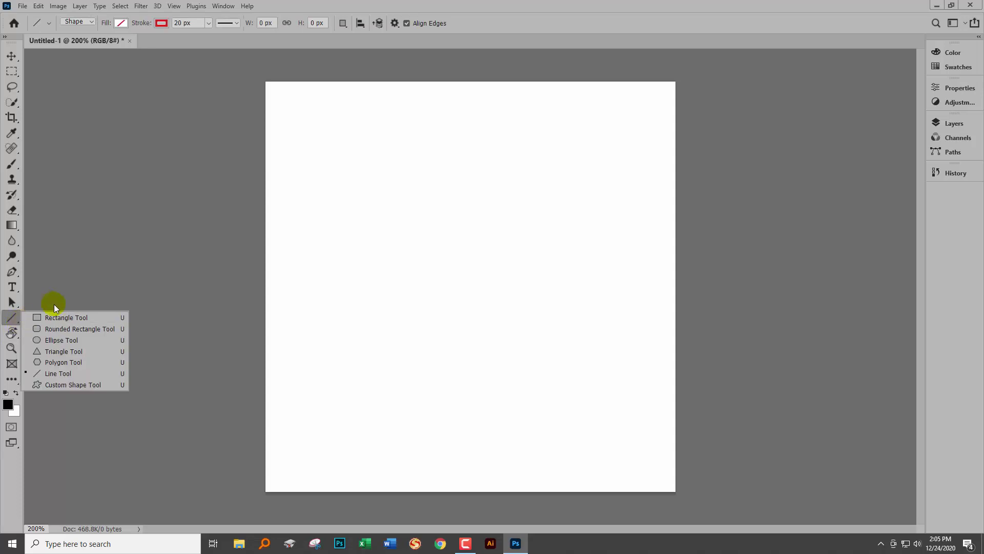
{"action": "left_click", "coordinate": [66, 375]}
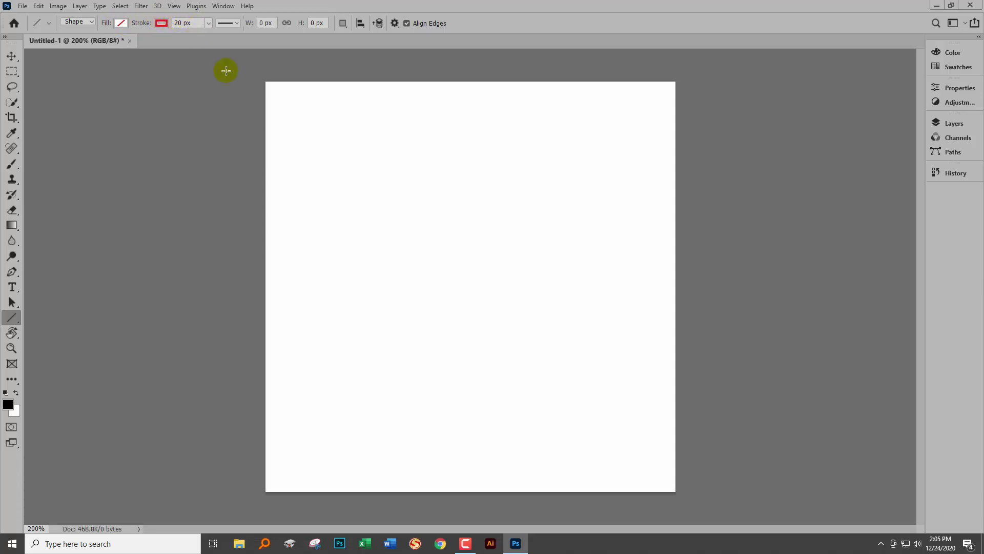
{"action": "left_click_drag", "start_coordinate": [326, 118], "coordinate": [546, 428]}
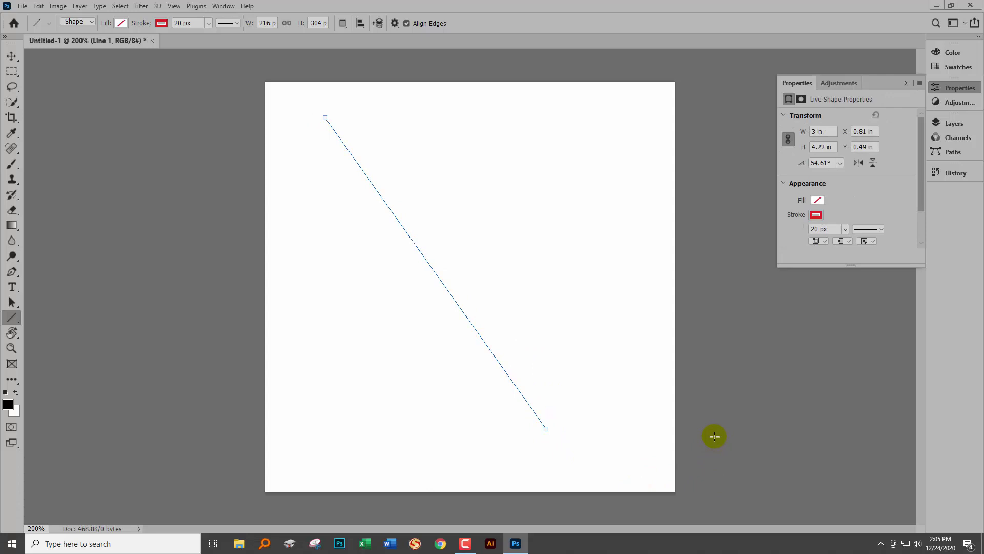
Select Line 1 and show its properties: 3 × 4.22 in, 54.61° angle, 20 px stroke.
{"action": "left_click", "coordinate": [12, 56]}
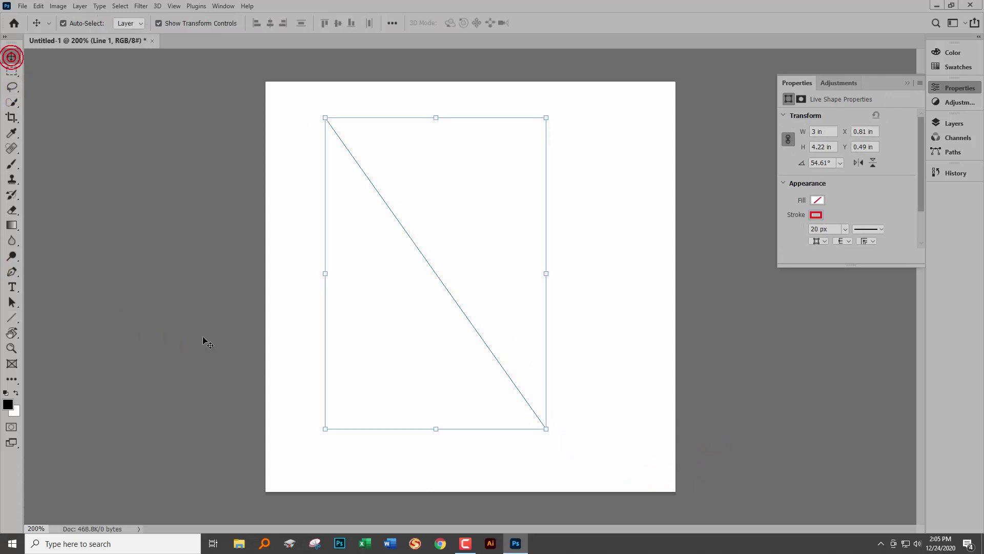
{"action": "key", "text": "Delete"}
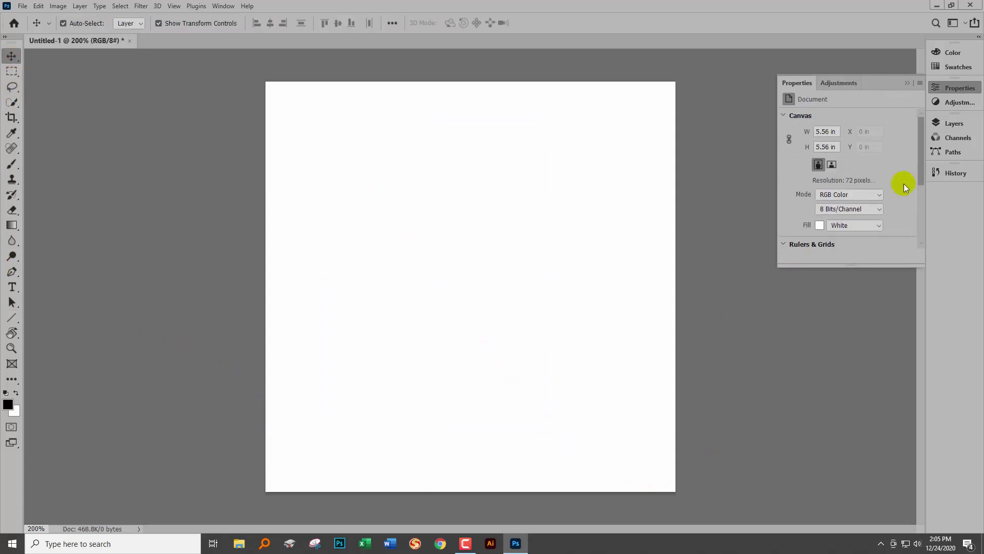
{"action": "left_click", "coordinate": [945, 125]}
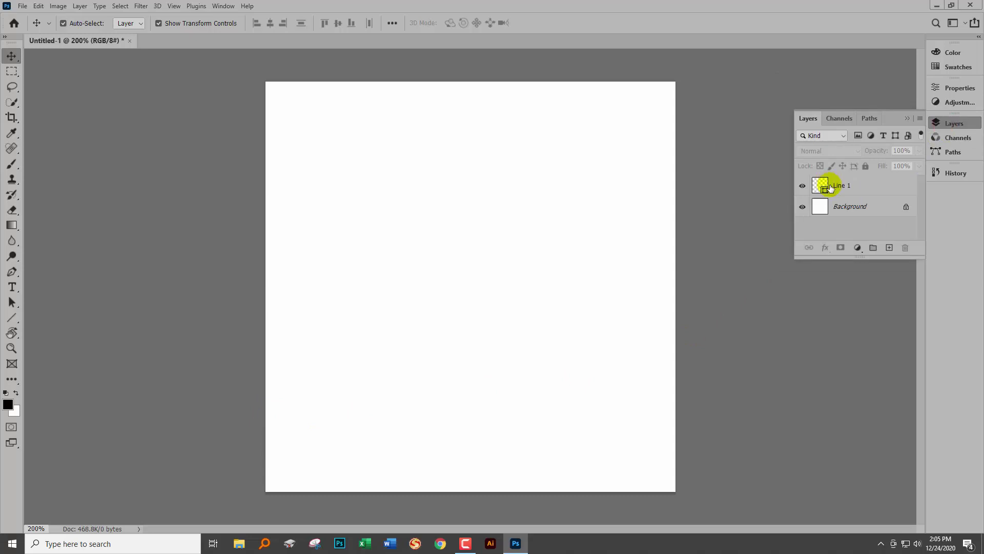
{"action": "left_click", "coordinate": [821, 186]}
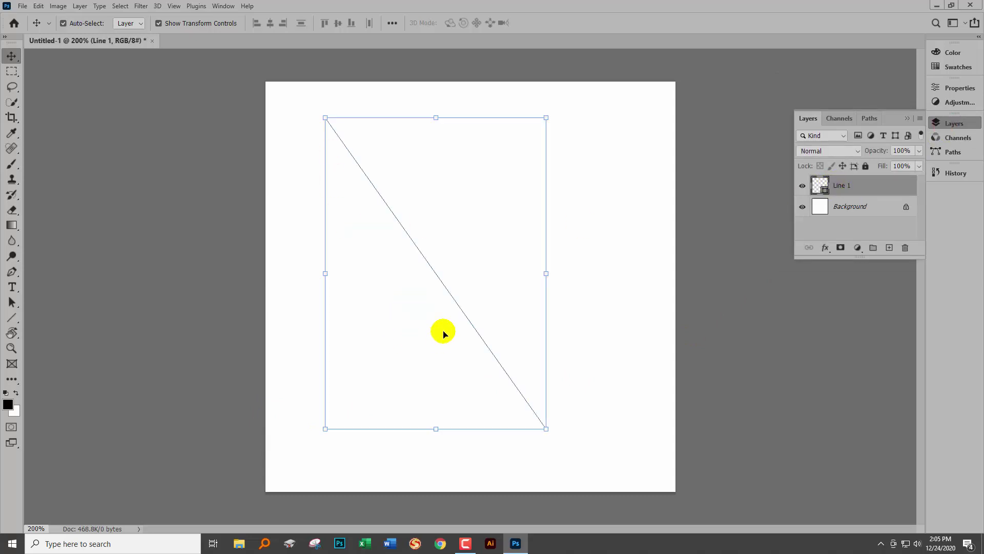
{"action": "left_click", "coordinate": [955, 88]}
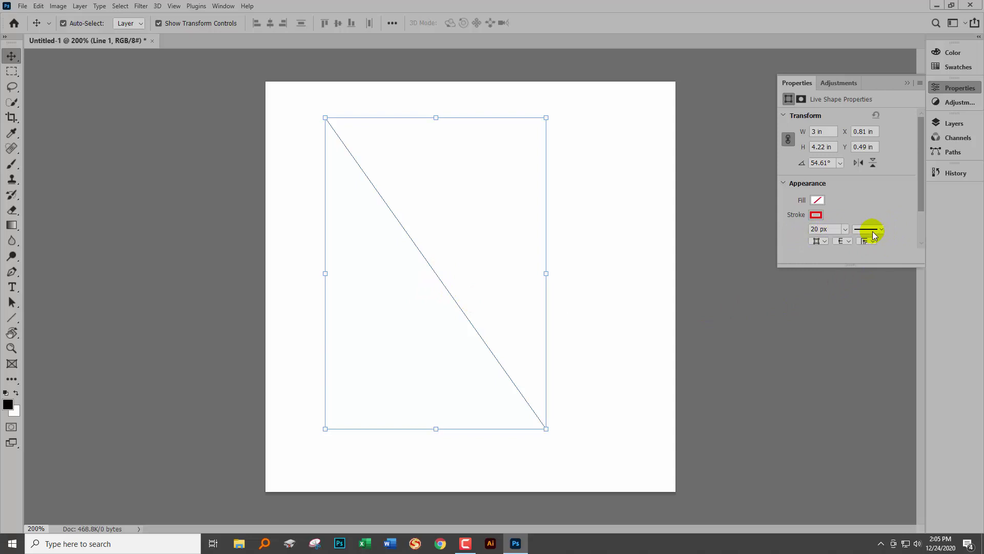
Return to the Line tool with Line 1's stroke style choices shown again.
{"action": "left_click", "coordinate": [7, 302]}
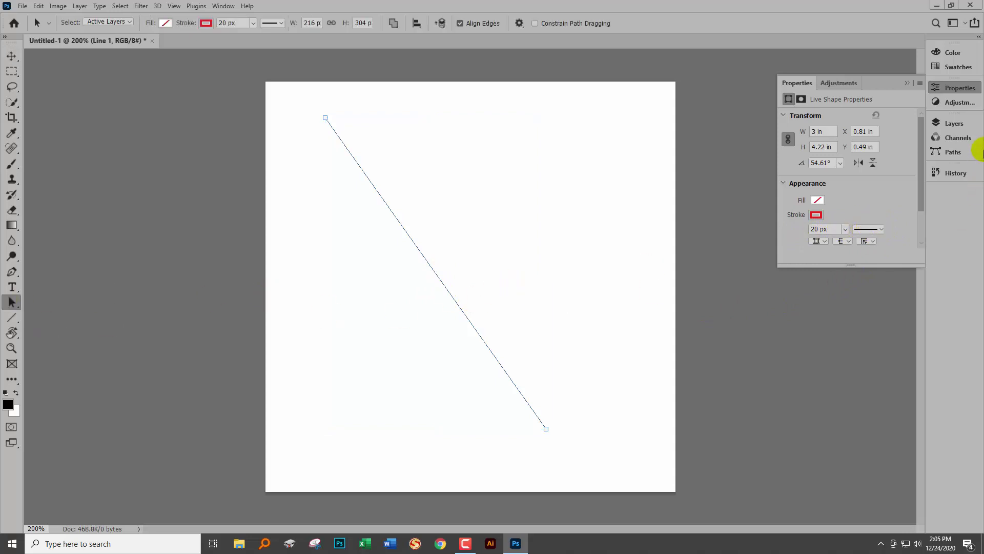
{"action": "left_click", "coordinate": [954, 122]}
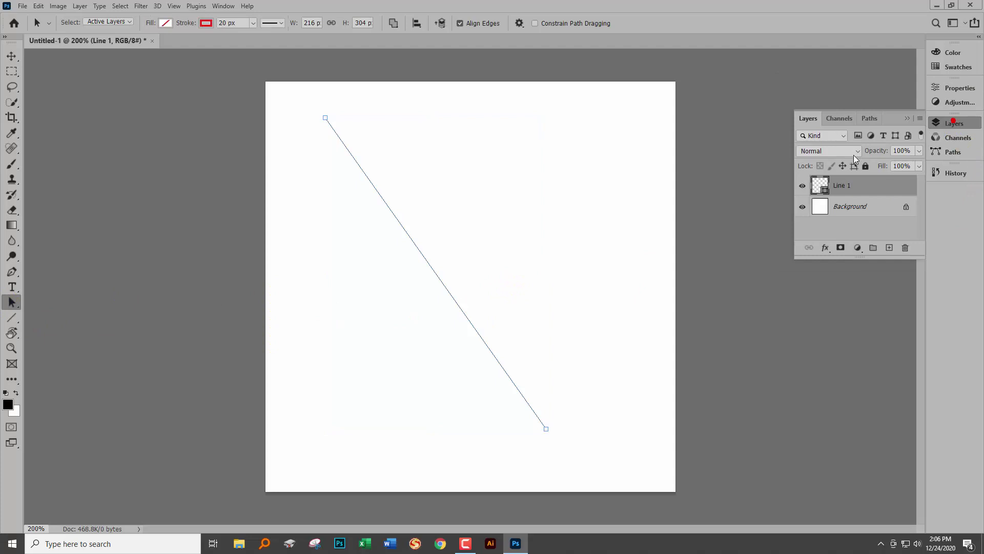
{"action": "left_click", "coordinate": [12, 317]}
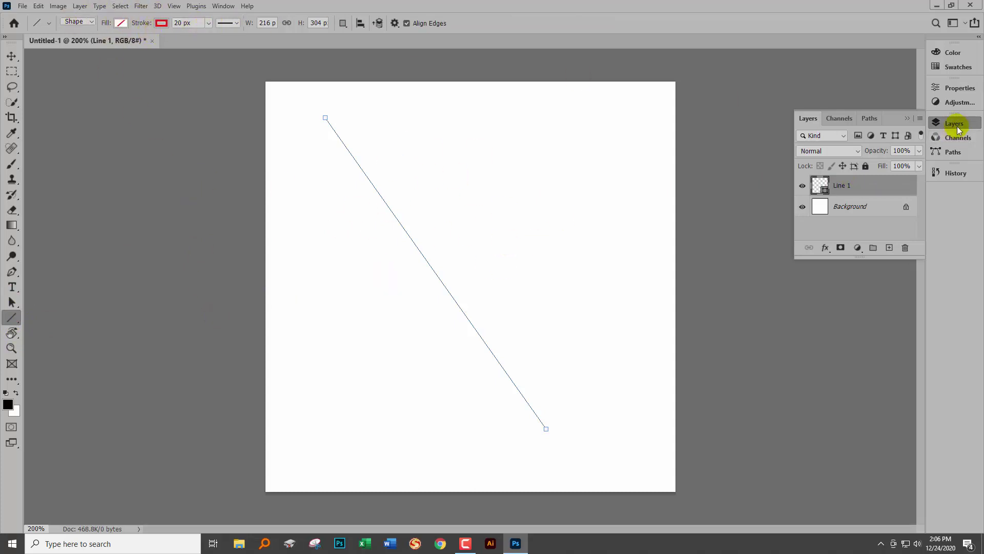
{"action": "left_click", "coordinate": [950, 92]}
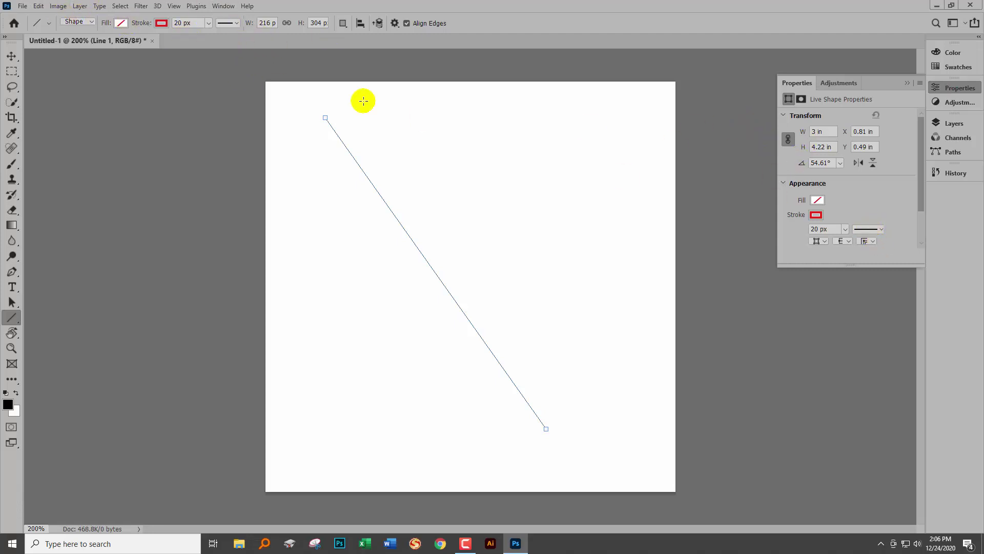
Set Line 1's stroke alignment to center in Stroke Options.
{"action": "left_click", "coordinate": [236, 23]}
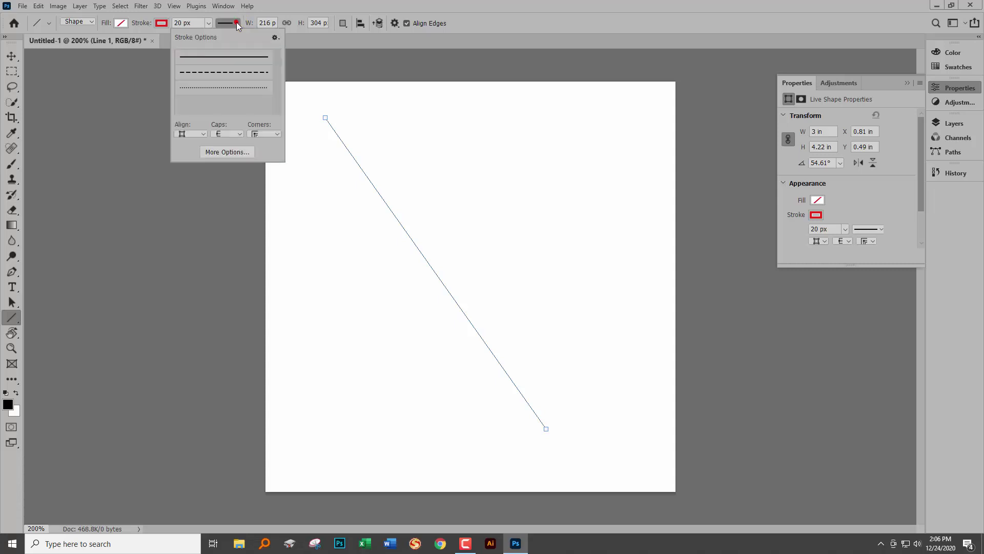
{"action": "left_click", "coordinate": [186, 134]}
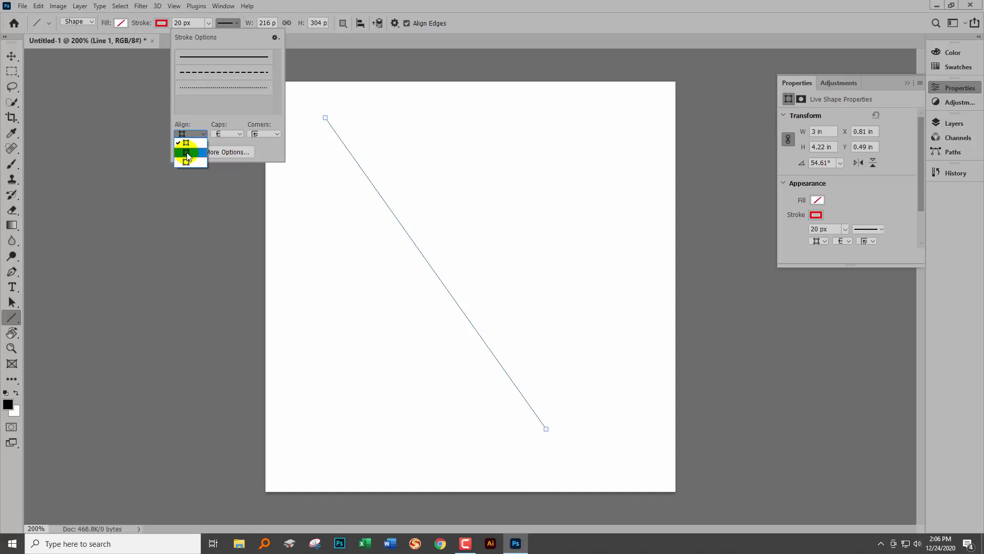
{"action": "left_click", "coordinate": [187, 152]}
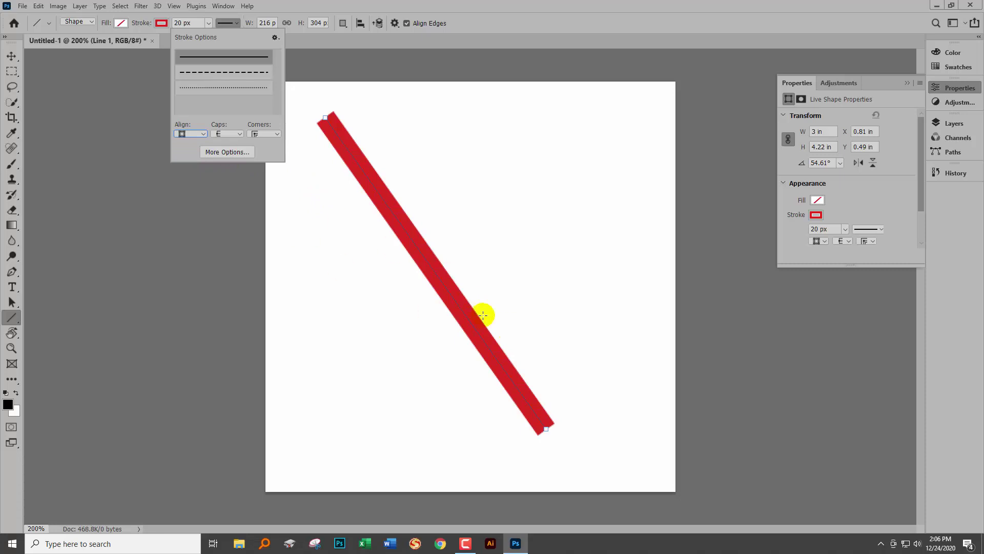
{"action": "left_click", "coordinate": [198, 135]}
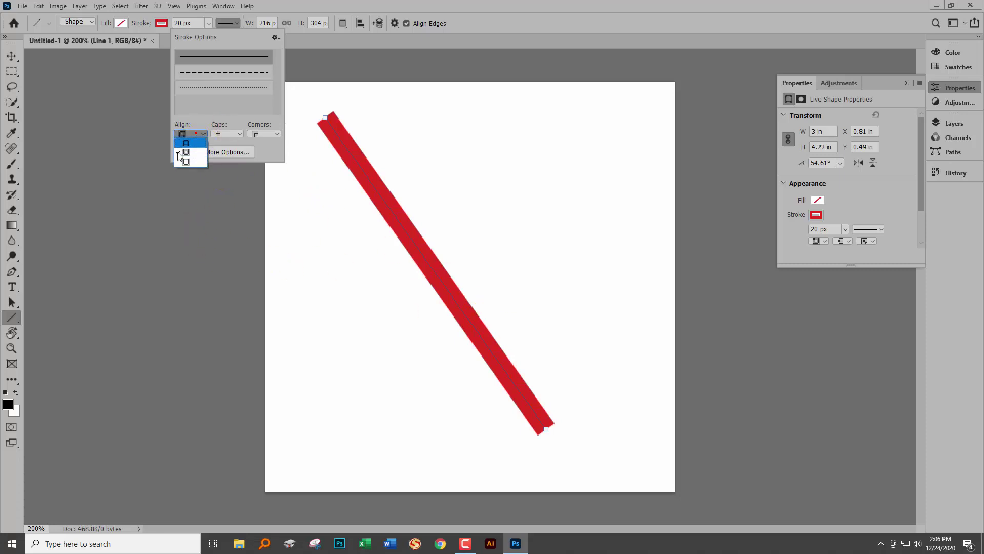
{"action": "left_click", "coordinate": [470, 14]}
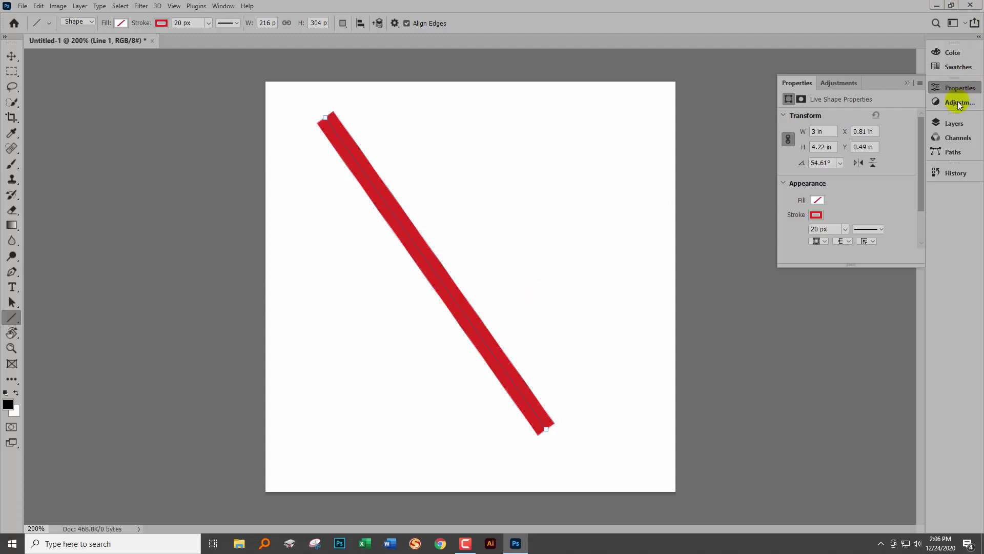
Detach the Properties panel from the dock and close it.
{"action": "left_click_drag", "start_coordinate": [912, 86], "coordinate": [910, 88]}
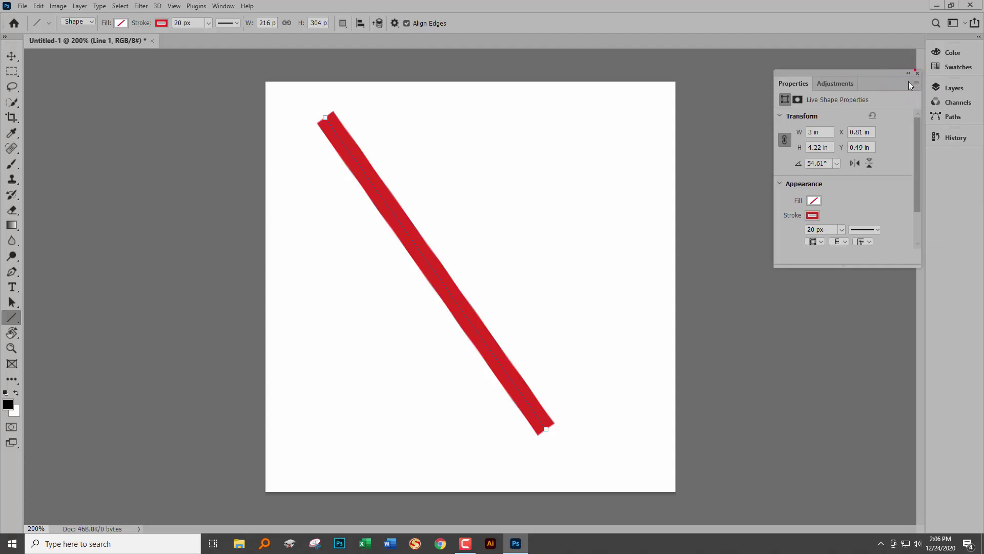
{"action": "left_click", "coordinate": [915, 72]}
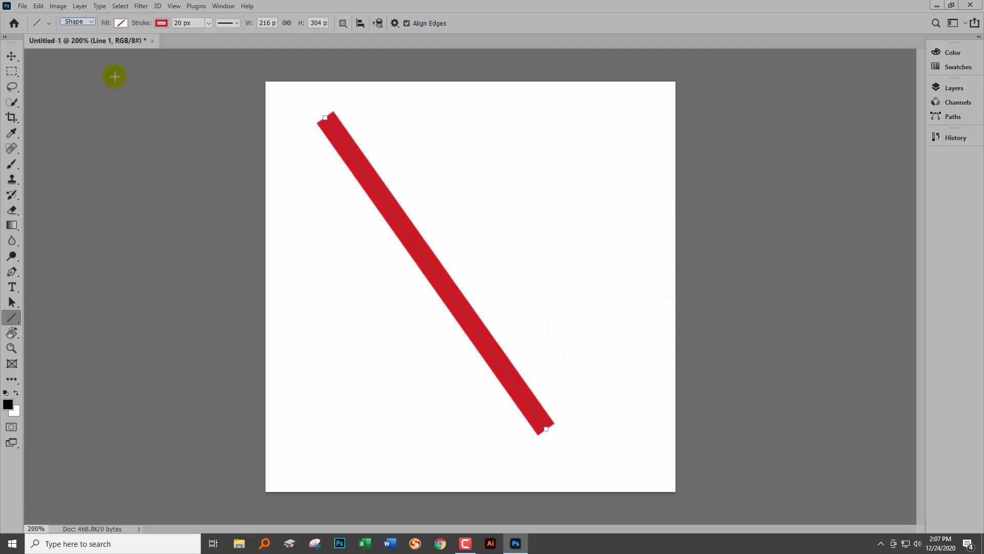
{"action": "left_click", "coordinate": [90, 23]}
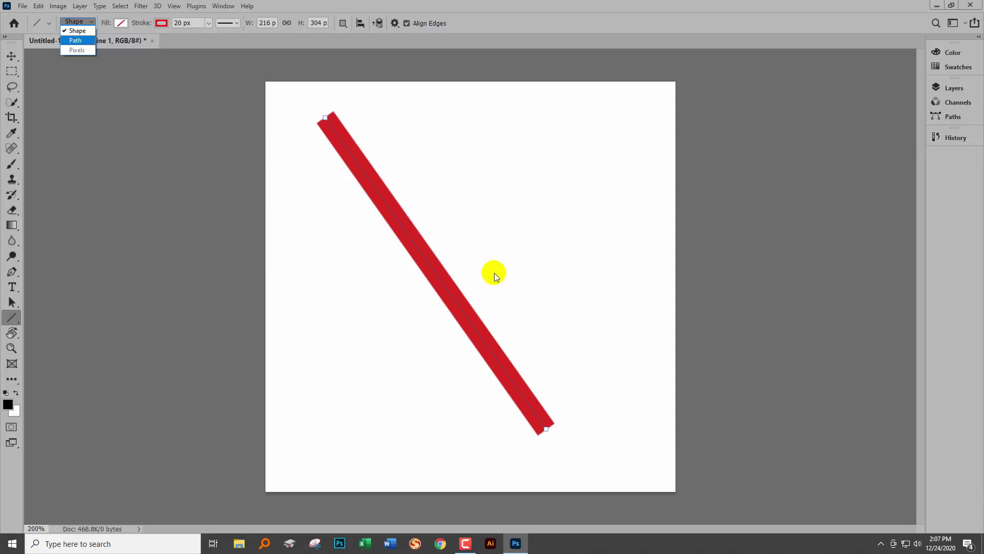
{"action": "left_click", "coordinate": [550, 13]}
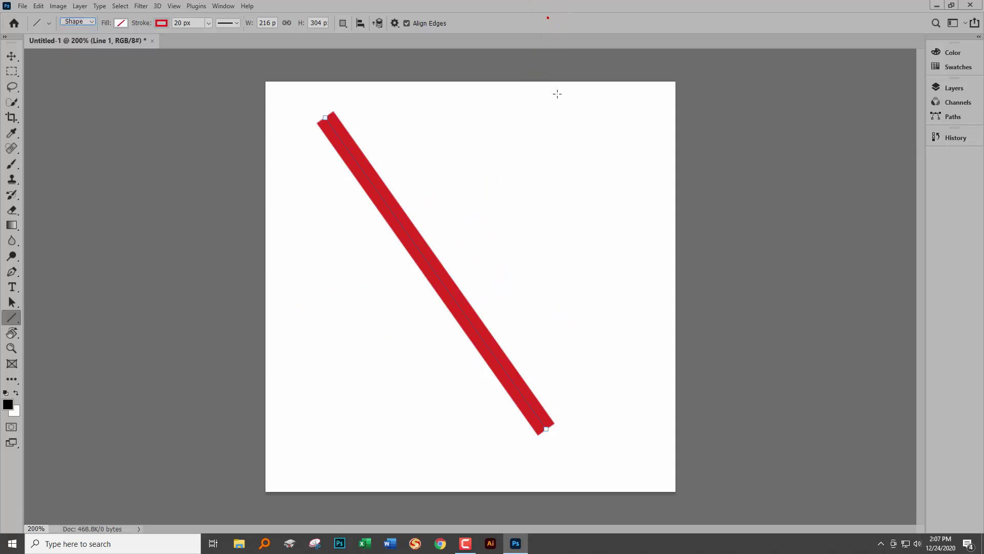